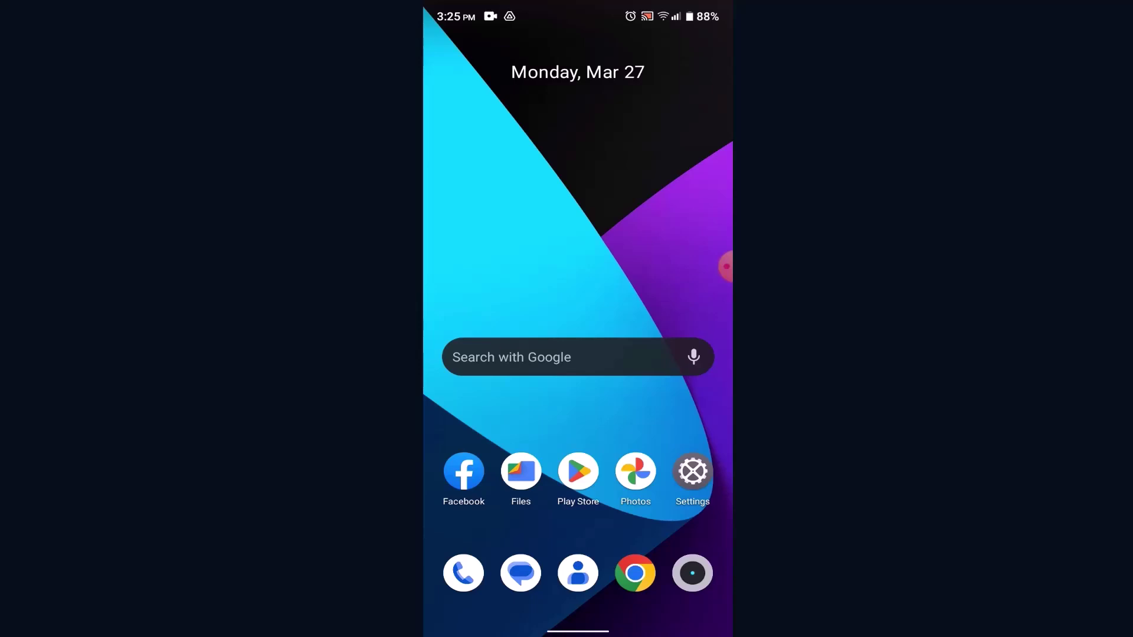
Step: Swipe up from the Android home screen to show the alphabetical app drawer
drag(577, 531, 577, 221)
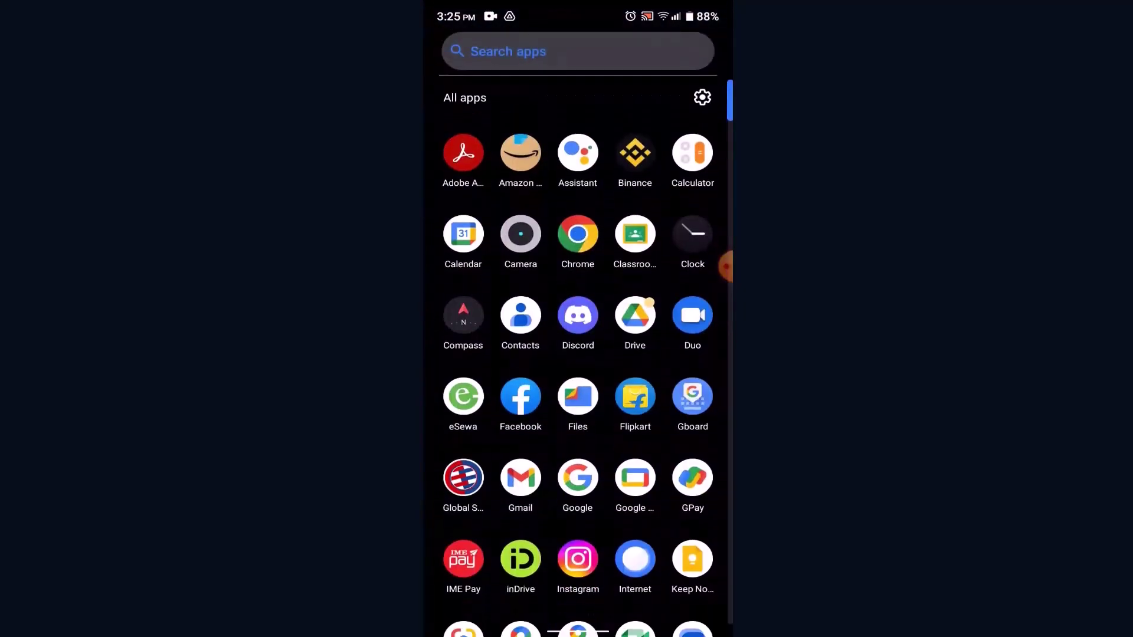
Step: Launch Binance from the app drawer and let its splash screen load
click(635, 153)
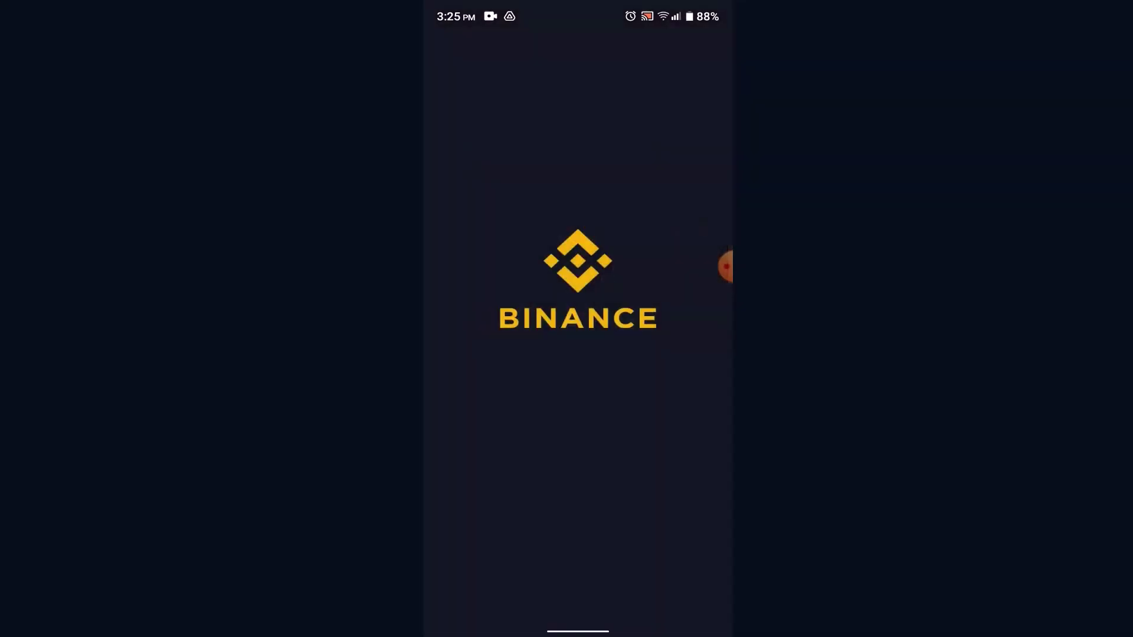